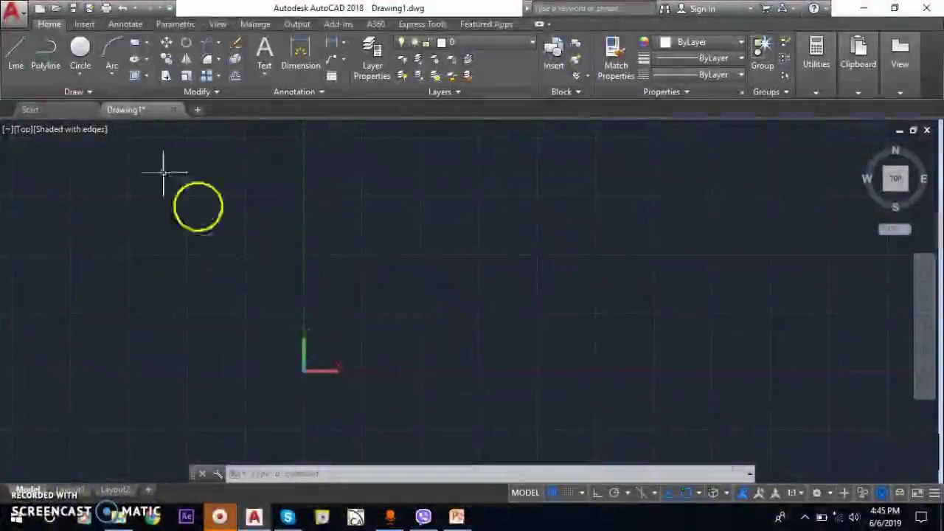
Draw a long, thin closed triangle polyline up and right of the origin
click(45, 52)
click(612, 194)
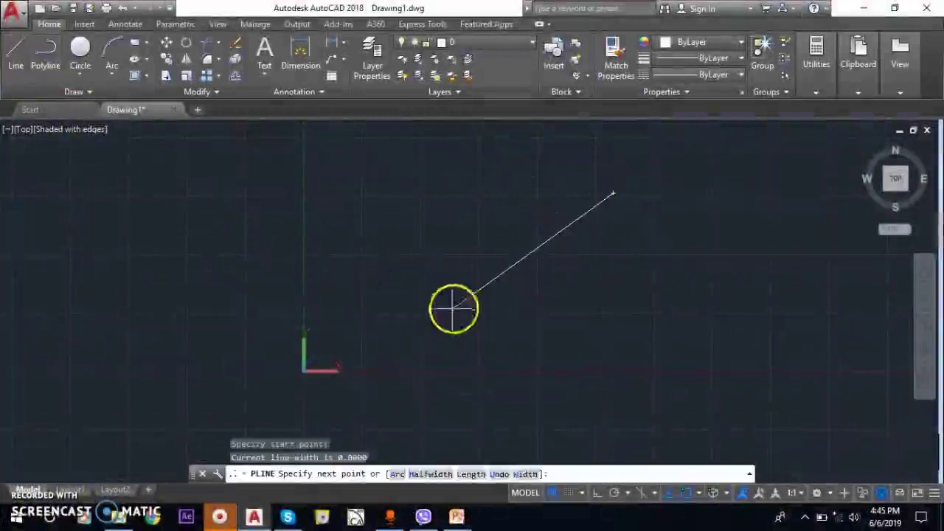
click(447, 315)
click(611, 194)
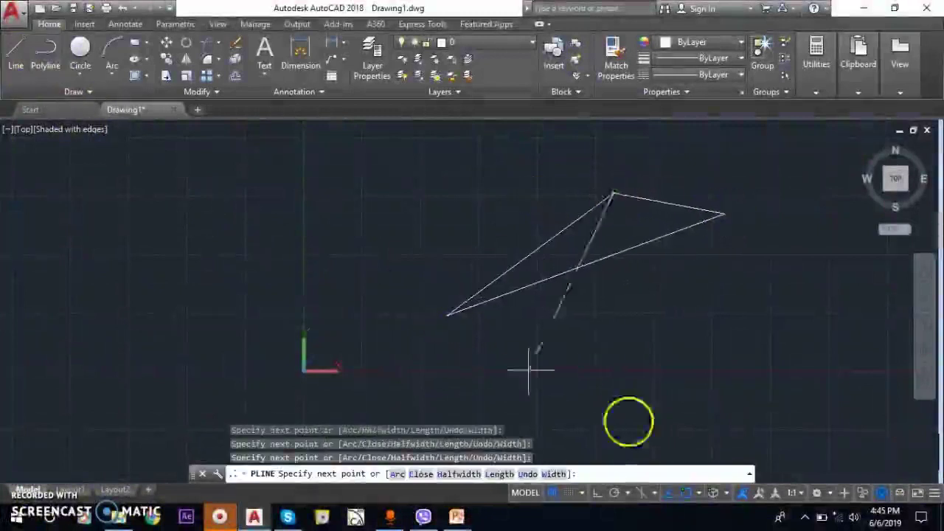
key(Return)
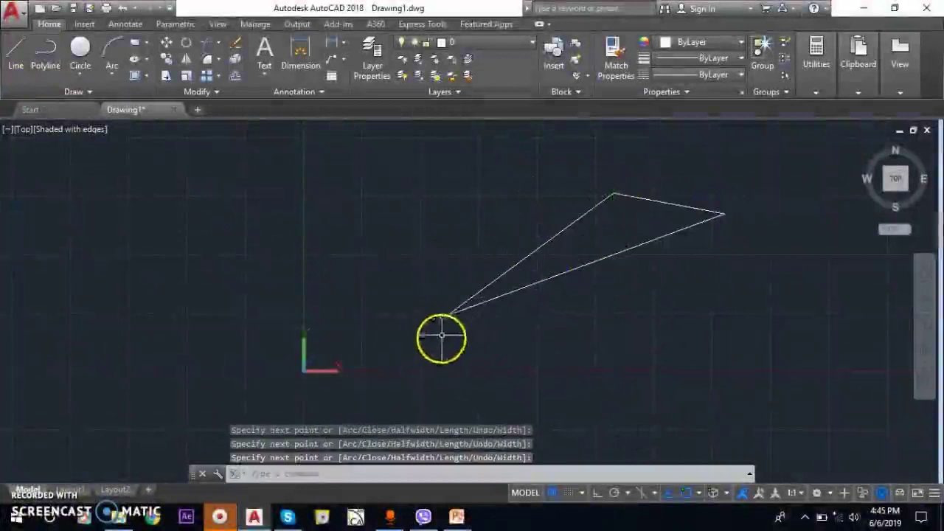
Start rotating the triangle about its left vertex, then cancel, leaving it unrotated
click(188, 42)
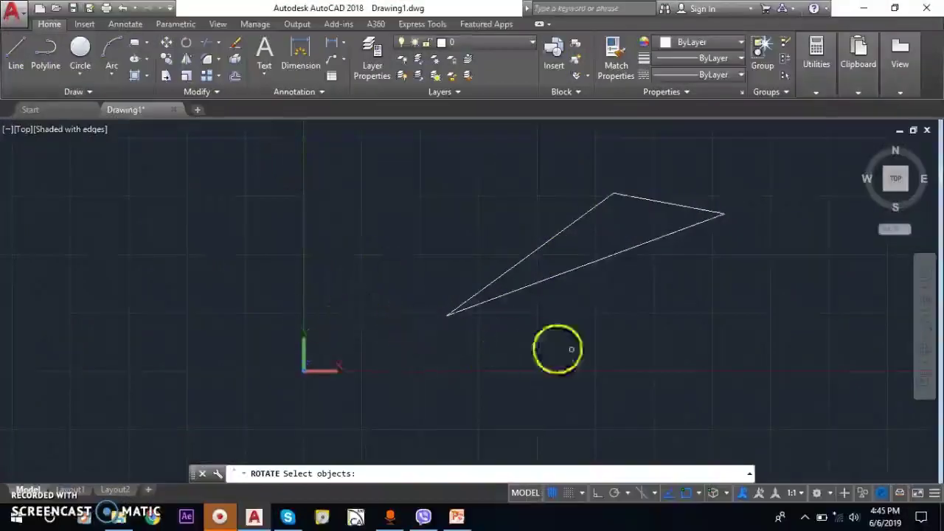
click(674, 351)
click(383, 193)
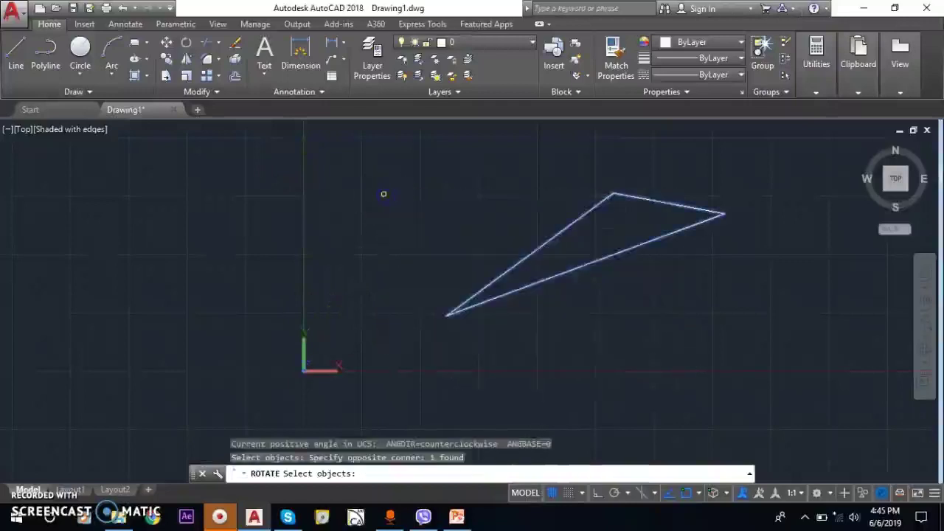
right_click(394, 230)
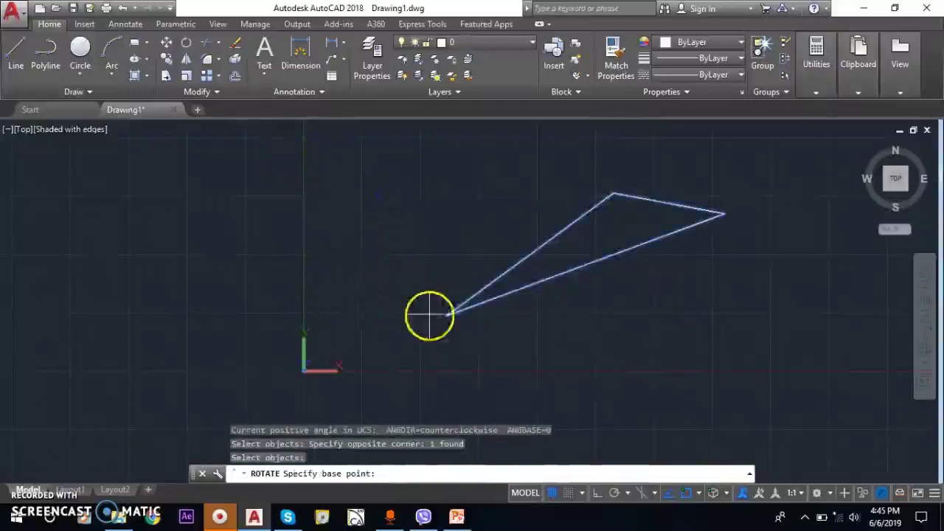
click(447, 315)
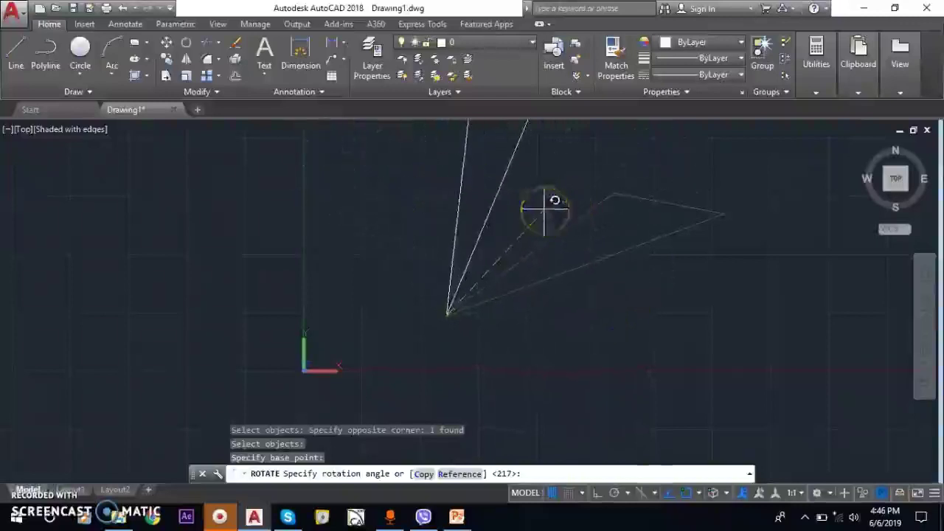
key(Escape)
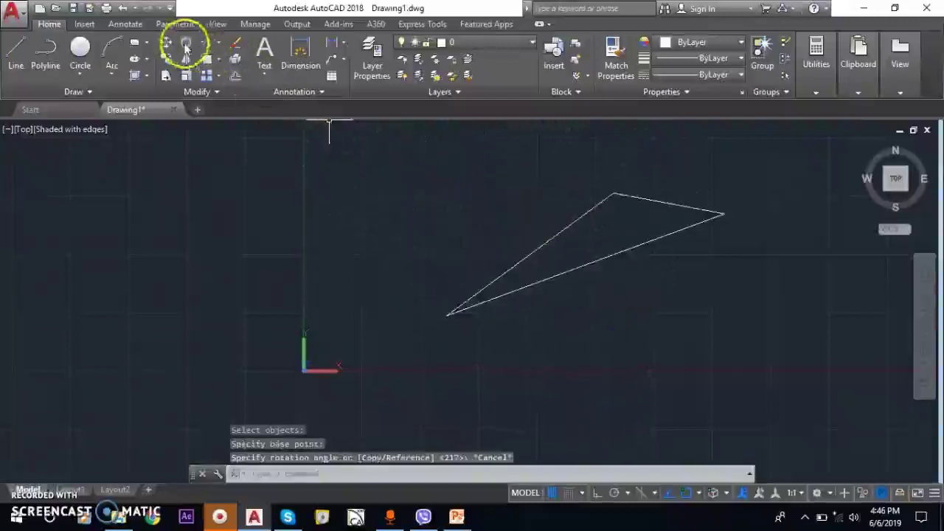
Rotate the triangle about its left vertex, referencing the left-to-right vertex edge, to 90 degrees
click(185, 45)
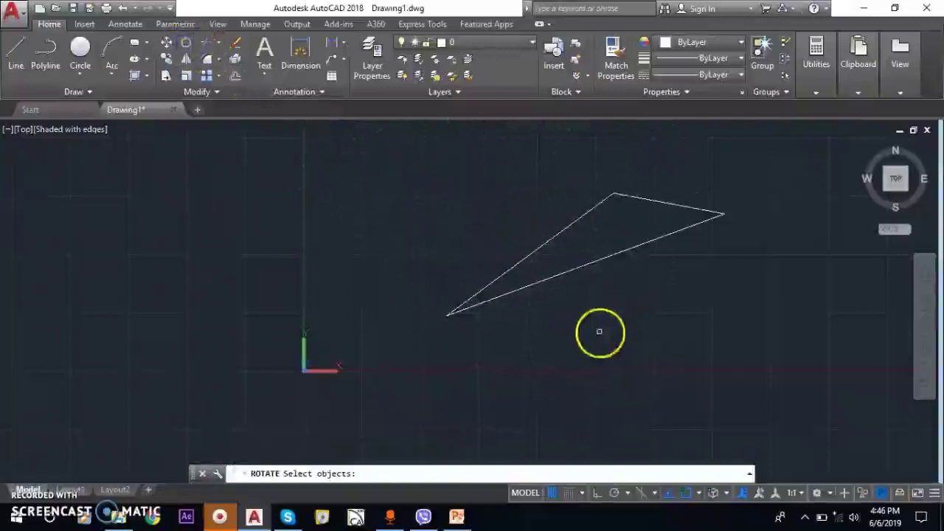
click(727, 348)
click(318, 130)
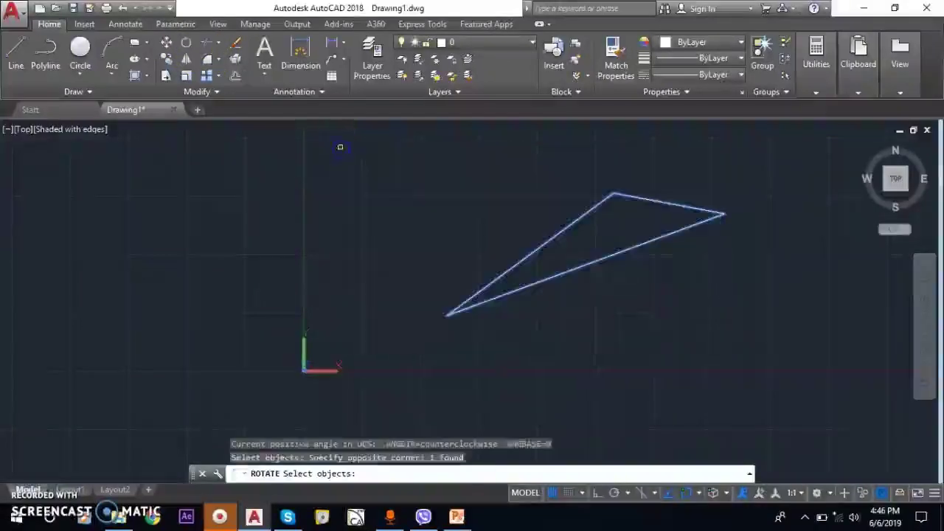
key(Return)
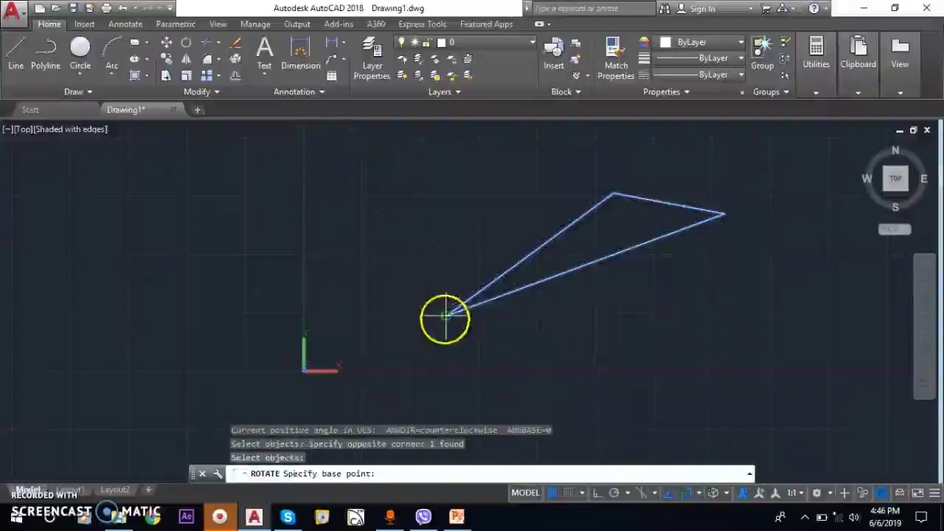
click(445, 317)
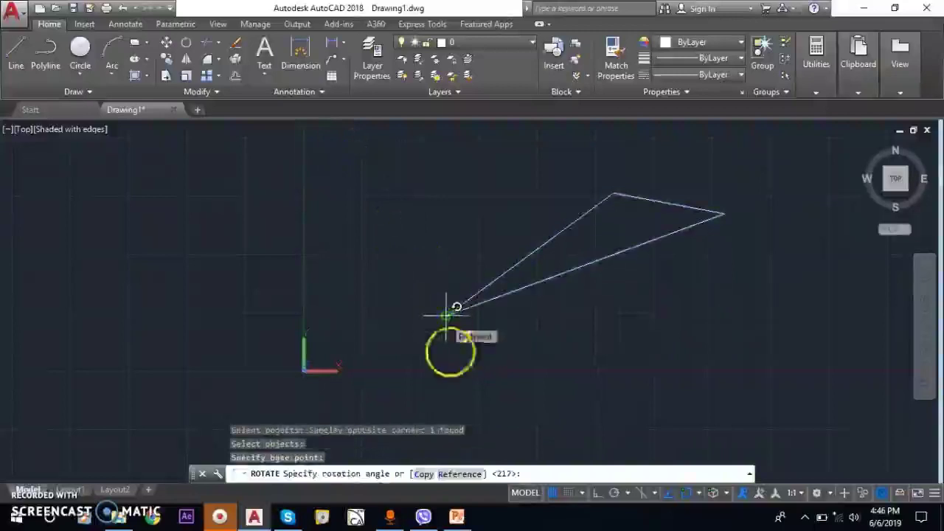
click(456, 476)
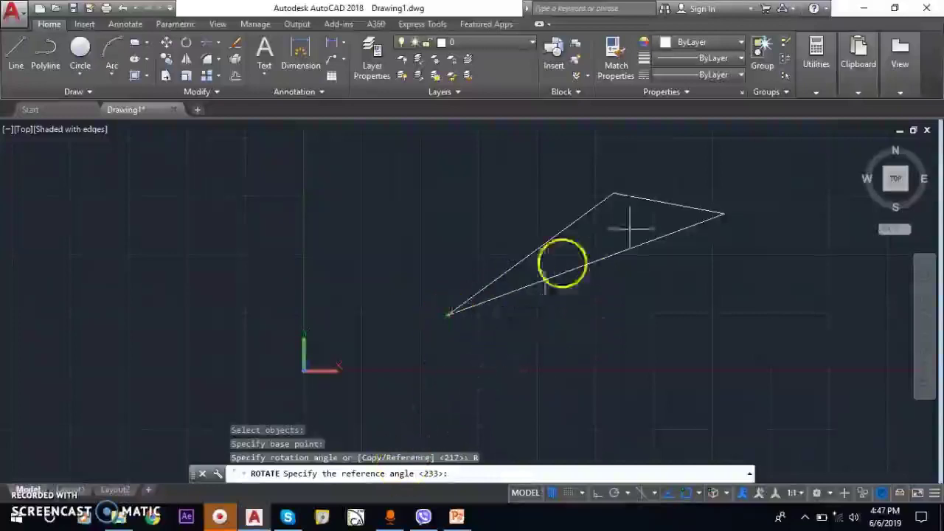
click(450, 317)
click(723, 213)
text(90)
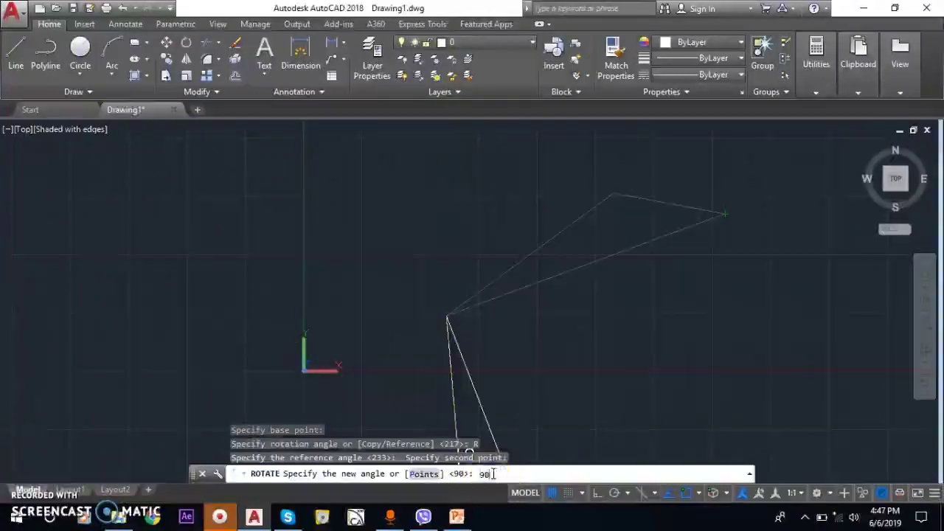
key(Return)
scroll(487, 300, down, 3)
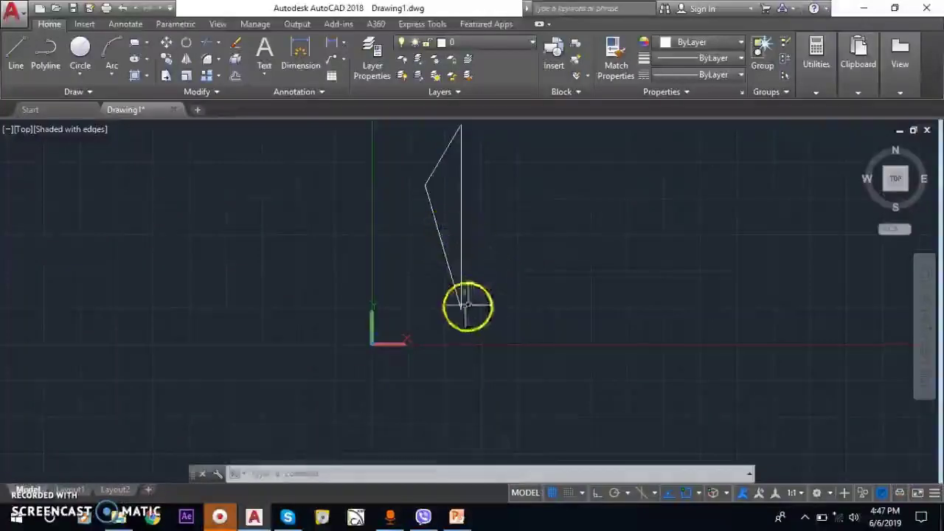
Rotate the triangle about its left vertex, referencing the edge to the top vertex, to 90 degrees
click(459, 126)
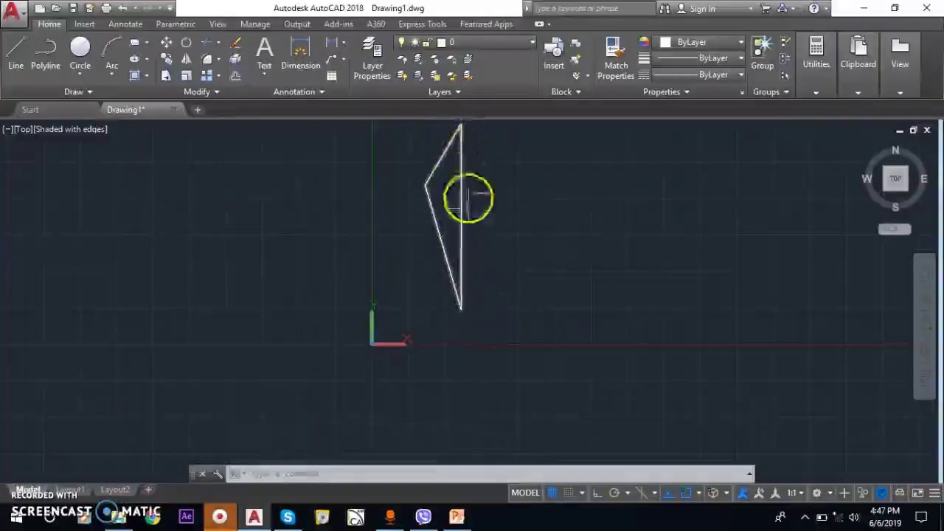
scroll(463, 162, up, 2)
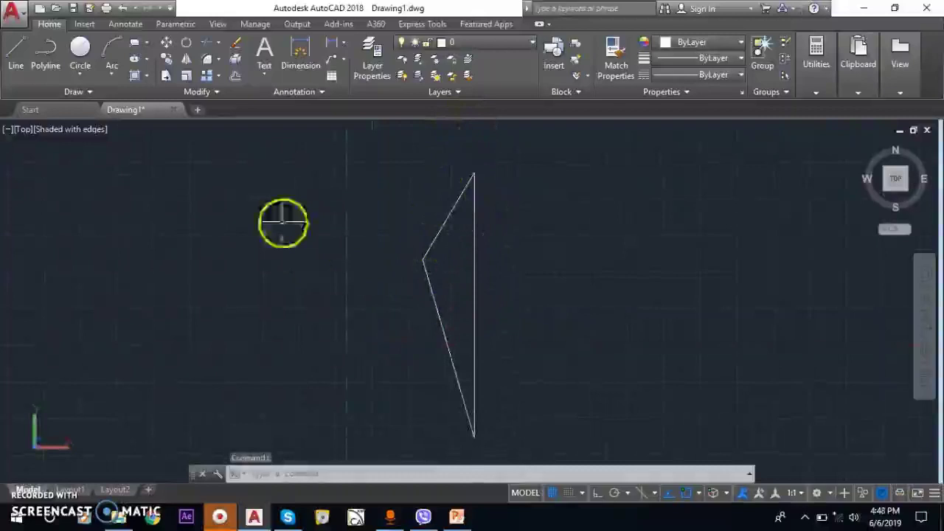
click(186, 43)
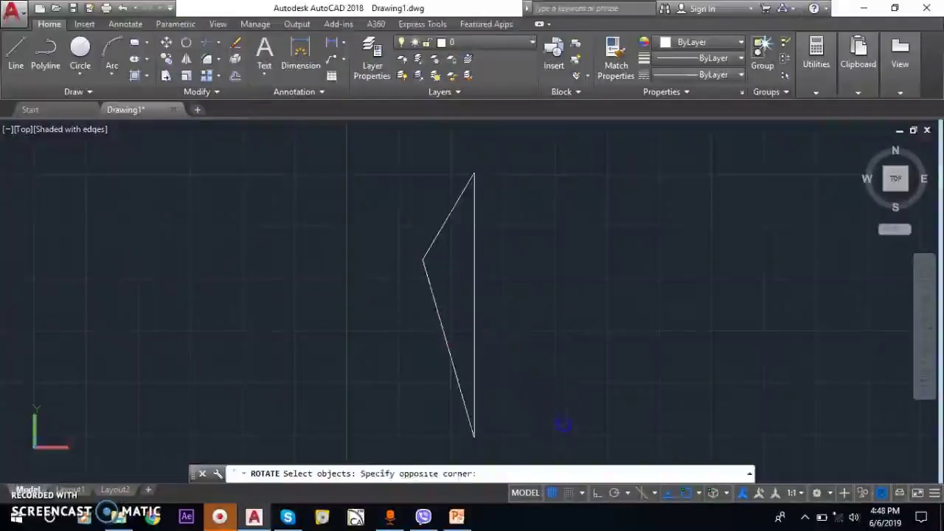
click(376, 182)
key(Return)
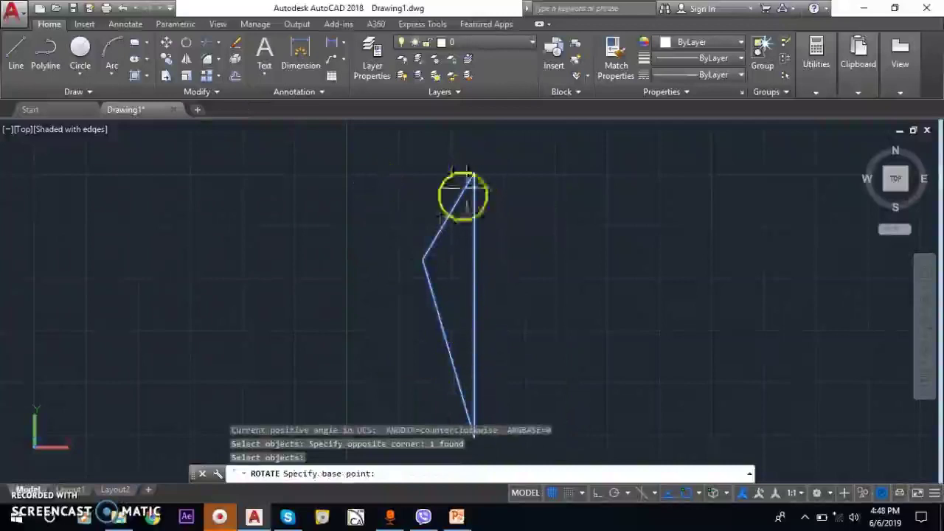
click(423, 259)
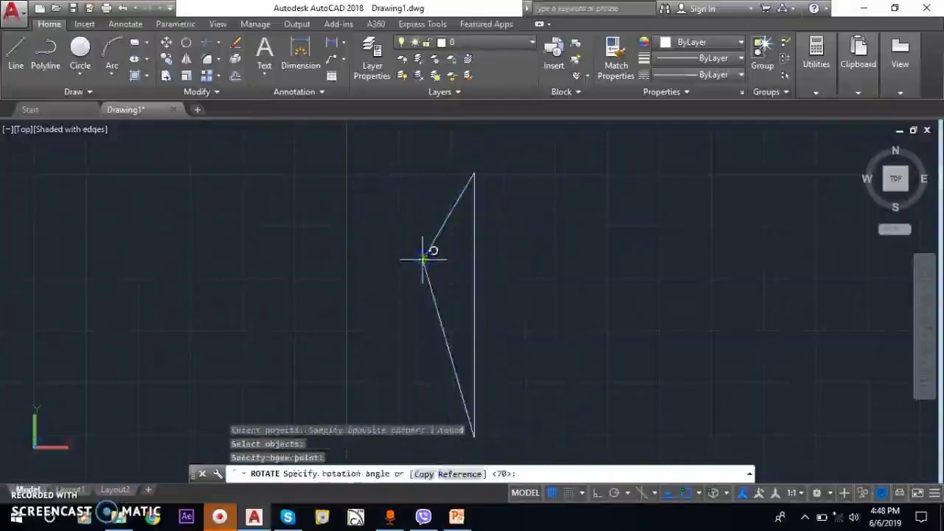
click(457, 475)
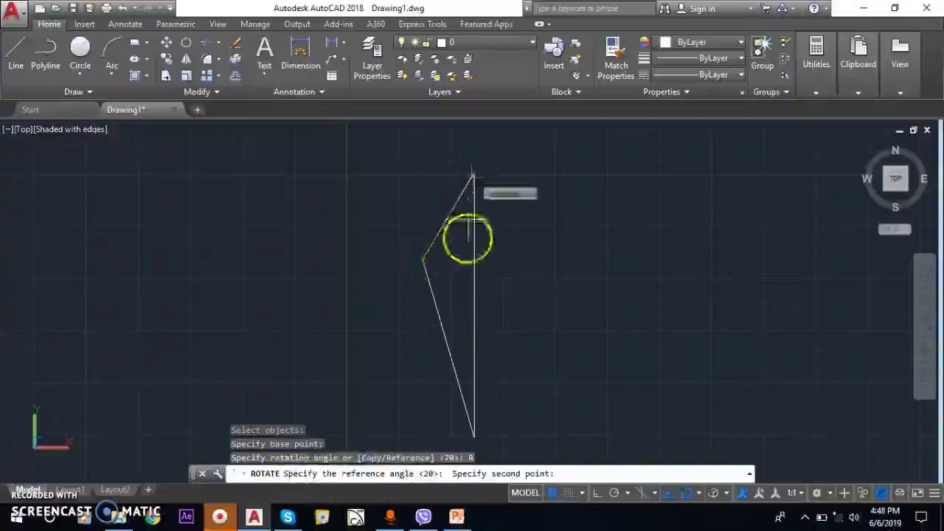
click(474, 173)
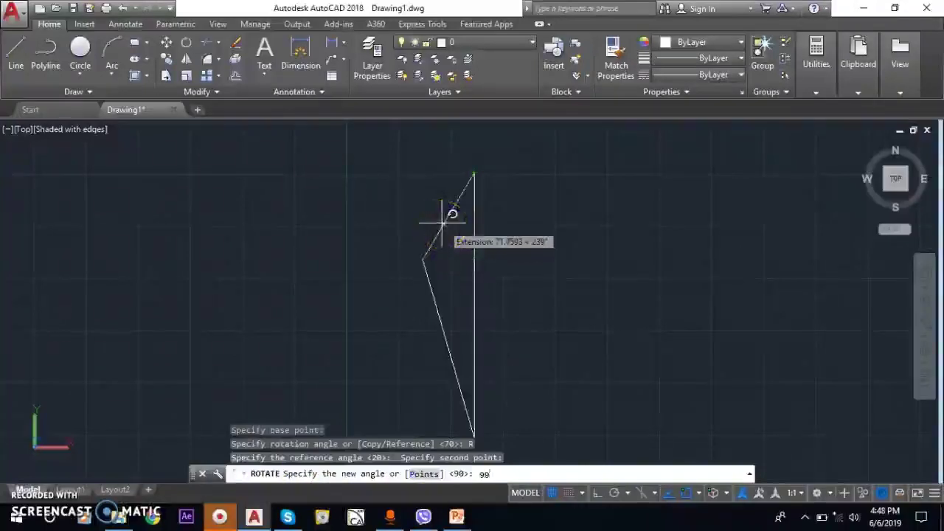
key(Return)
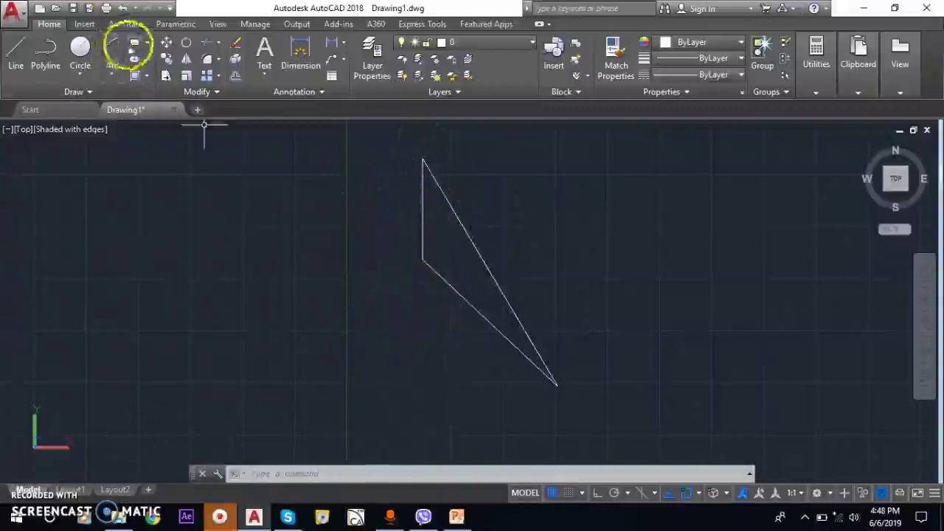
Draw a square rectangle left of the triangle and recentre the view on both shapes
click(131, 42)
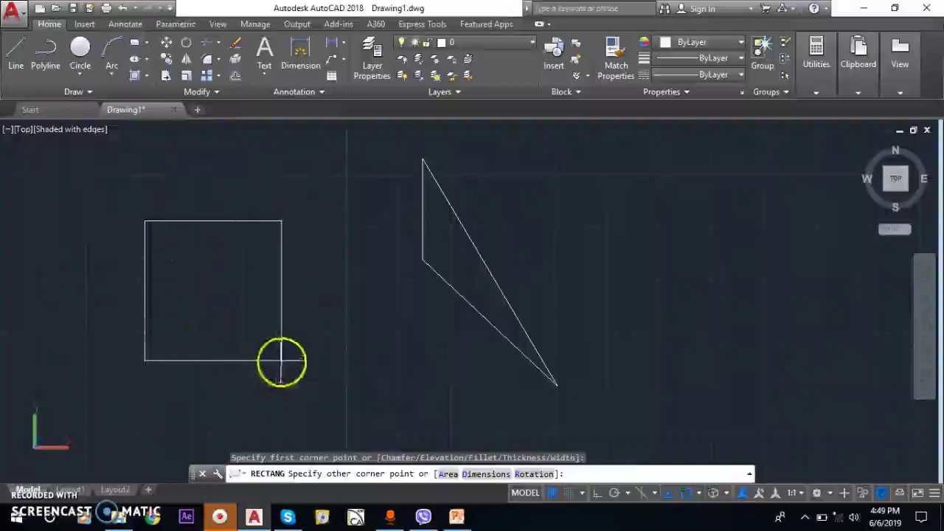
click(281, 359)
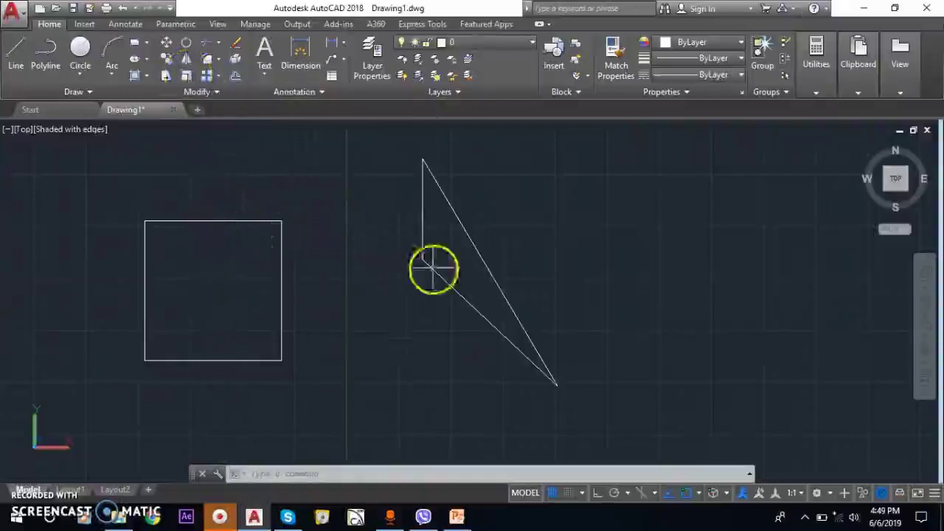
scroll(425, 355, down, 2)
middle_drag(354, 284, 411, 337)
scroll(396, 337, up, 3)
scroll(388, 207, down, 2)
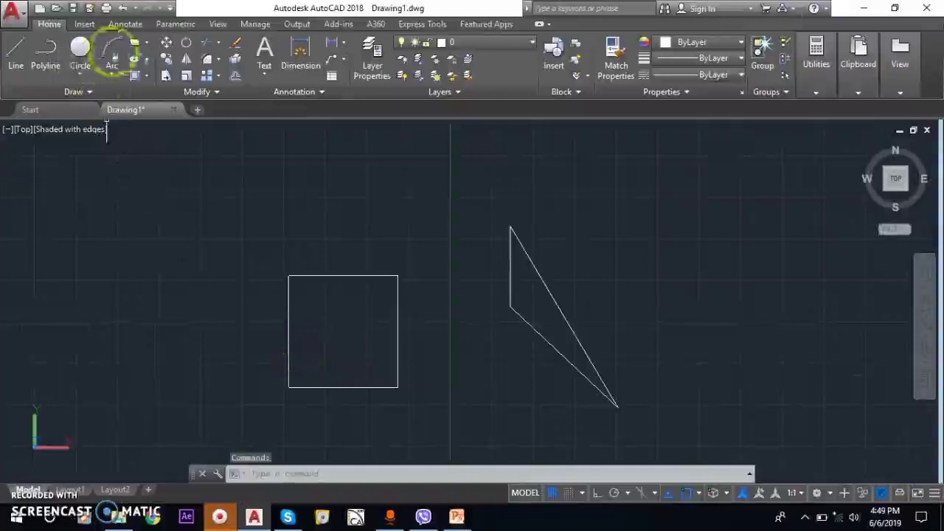
Draw a narrow closed triangle polyline on the square's top edge from its top-left corner
click(45, 51)
scroll(281, 213, up, 1)
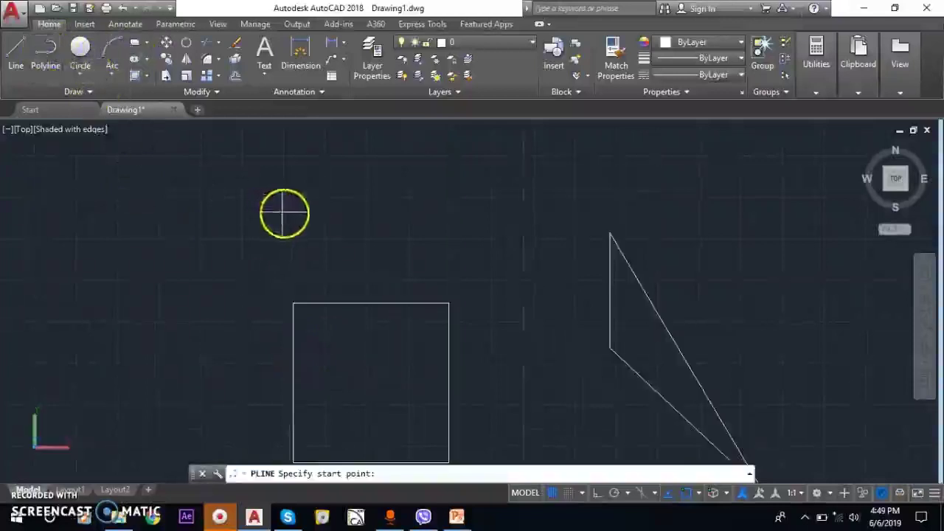
click(293, 303)
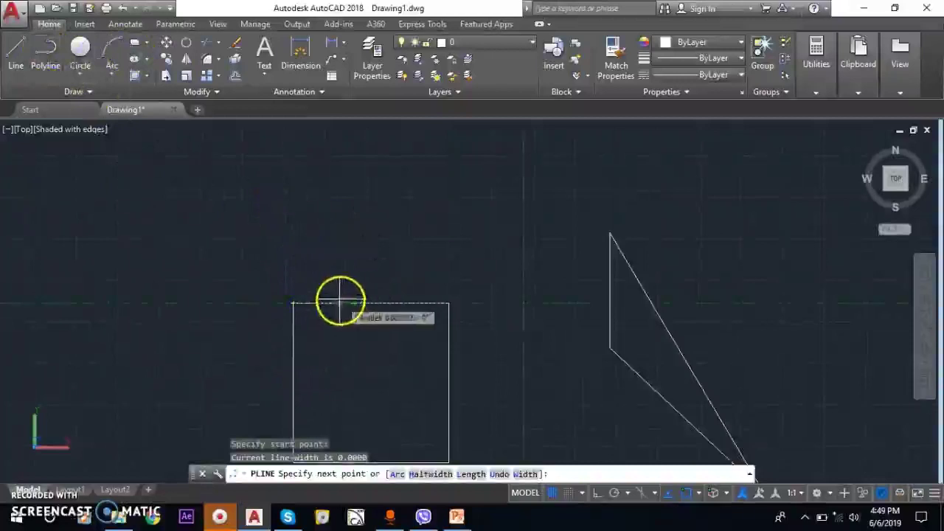
click(339, 303)
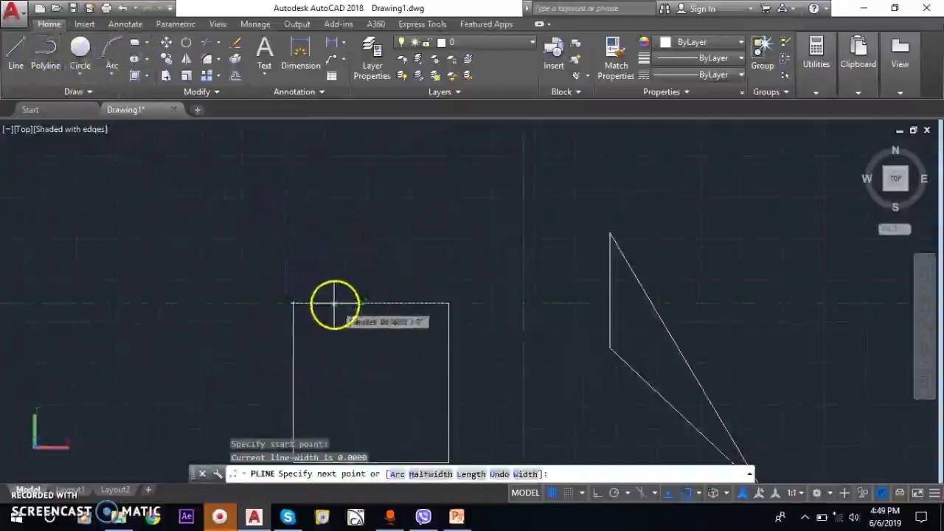
click(313, 240)
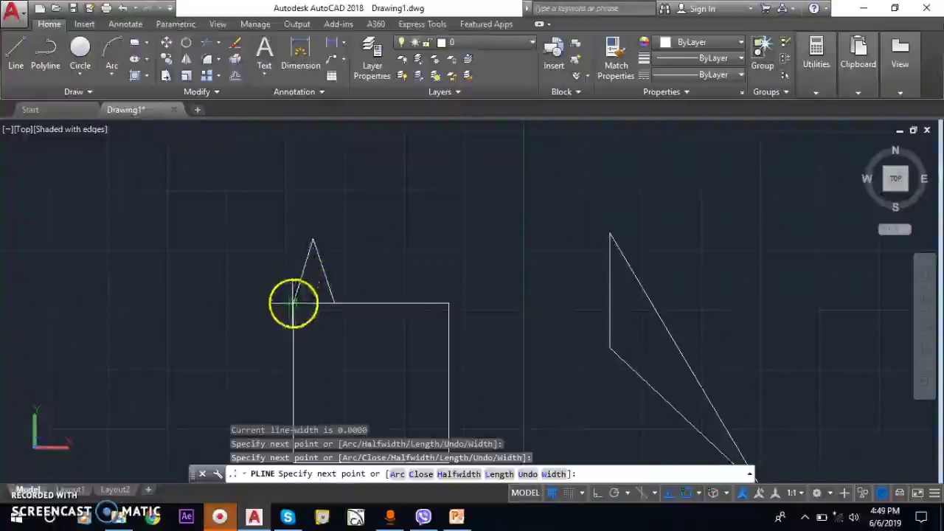
click(293, 303)
key(Return)
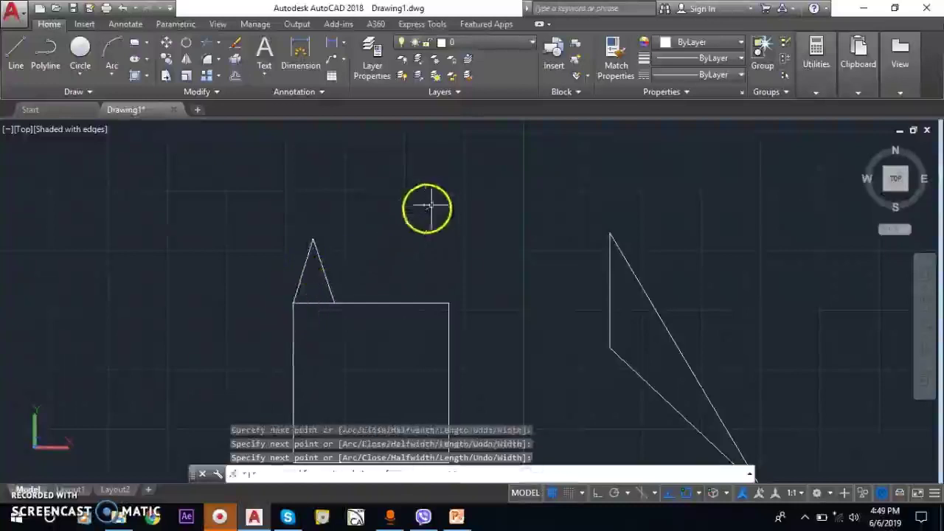
Grip-edit the triangle's left corner onto the square's top-left corner
scroll(341, 299, up, 2)
scroll(315, 282, up, 2)
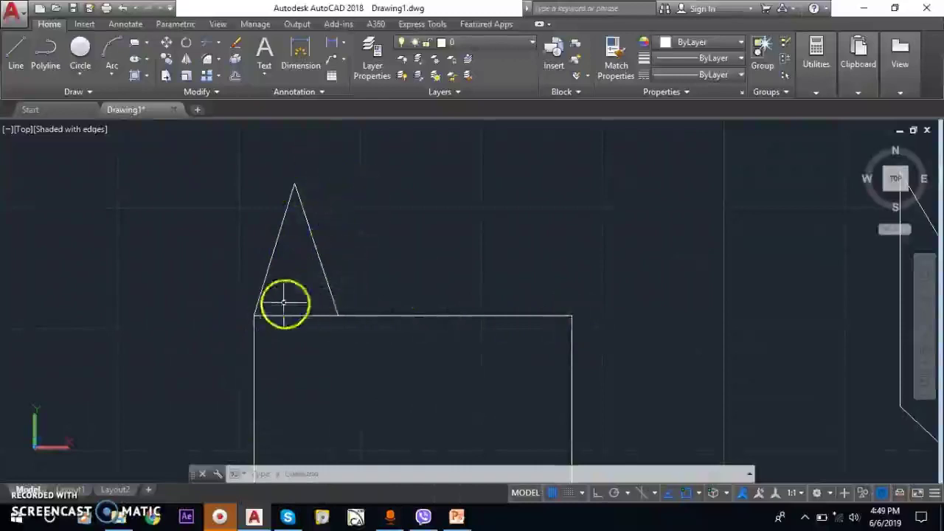
click(254, 315)
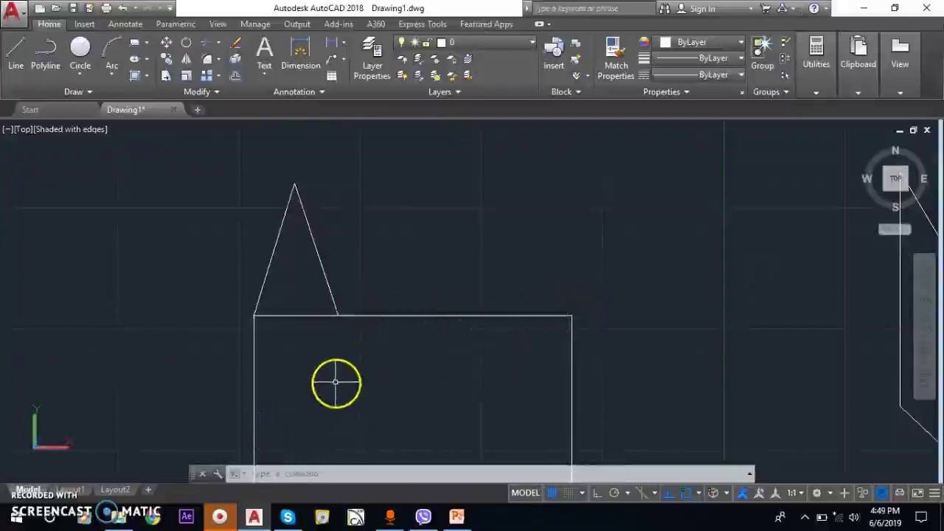
Start scaling the triangle with its lower-left corner as the base point
click(186, 77)
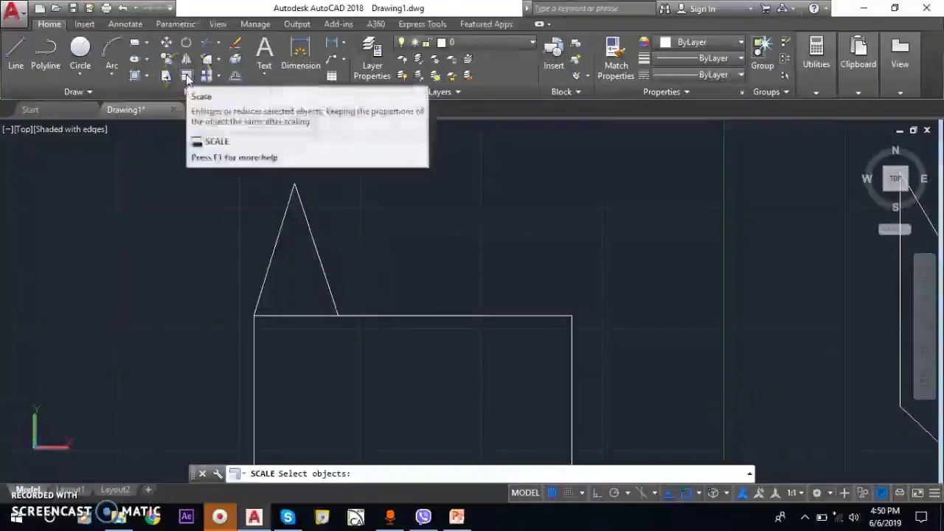
click(187, 78)
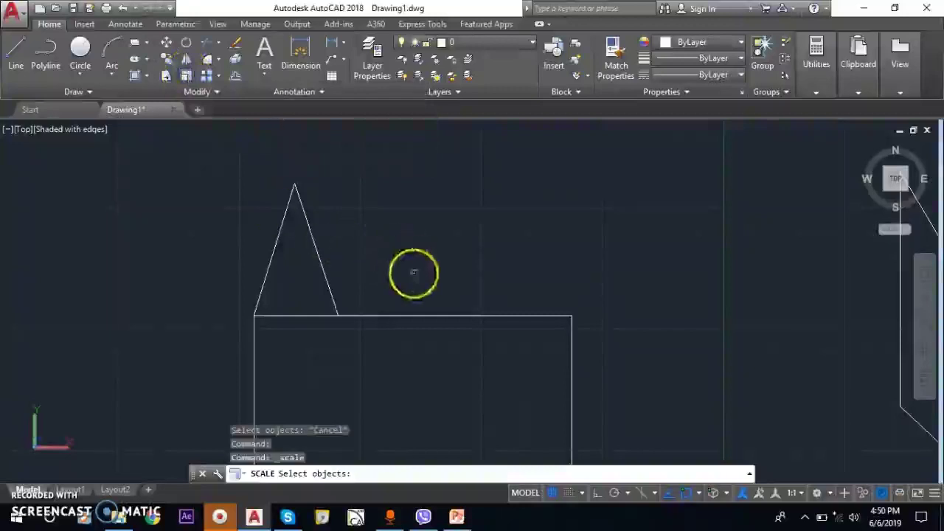
click(402, 279)
click(195, 190)
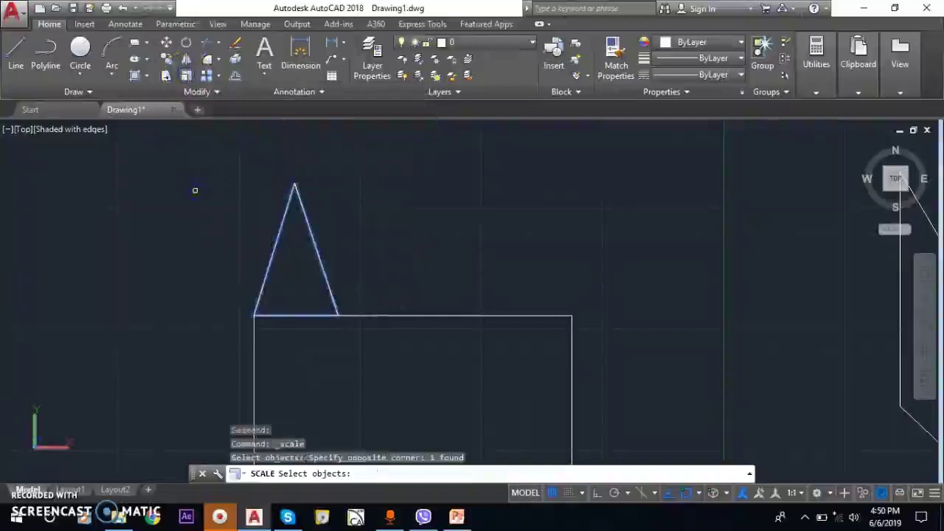
key(Return)
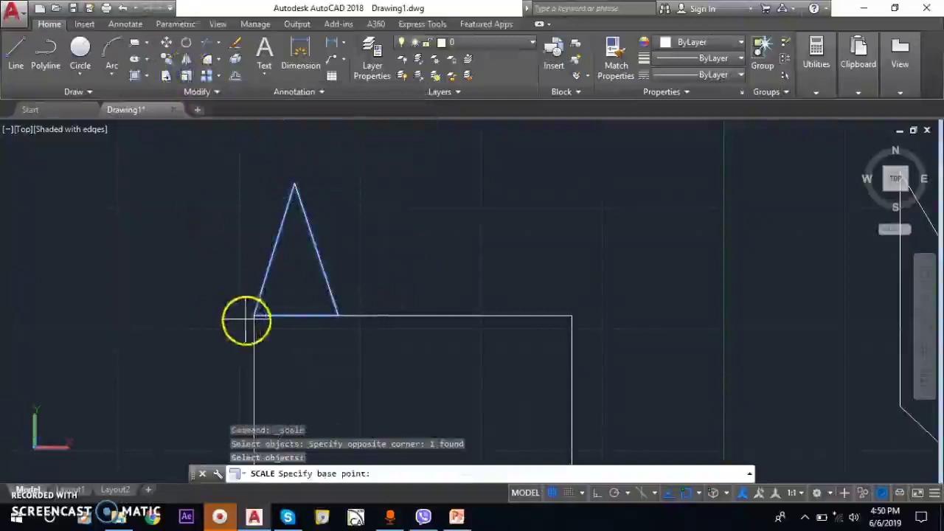
click(253, 315)
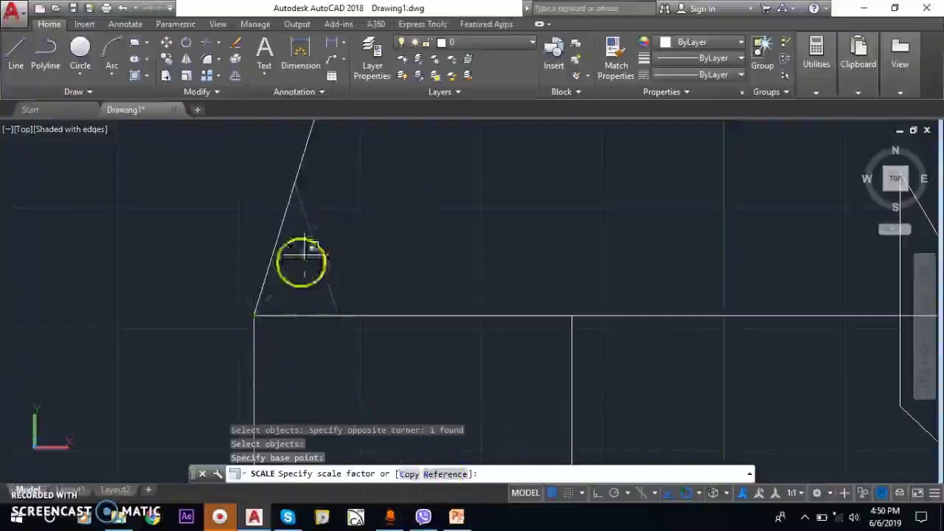
Scale by reference from the triangle's base end to the rectangle's top-right corner
middle_drag(370, 282, 383, 276)
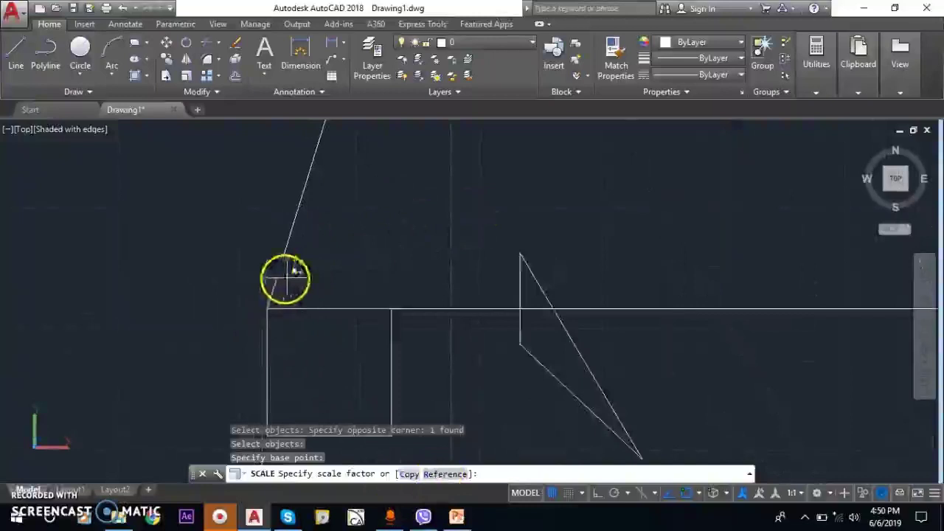
scroll(275, 298, up, 2)
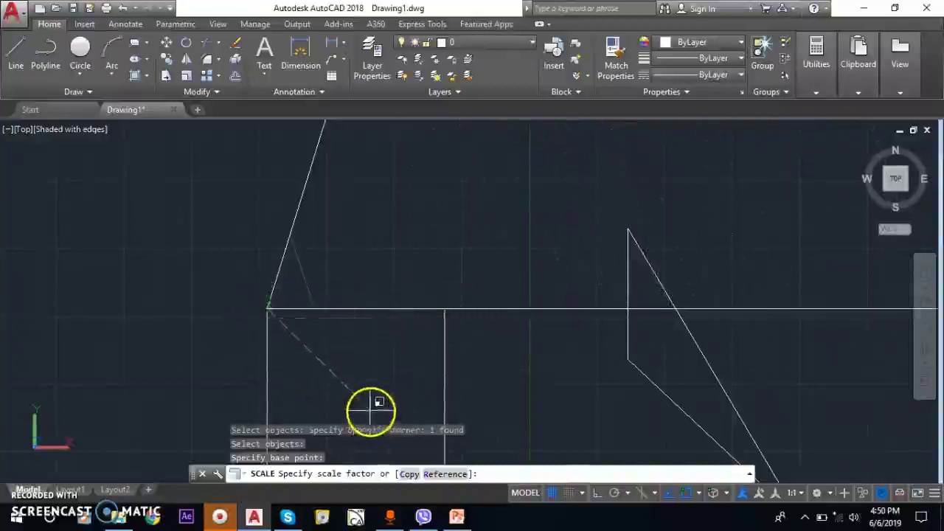
click(445, 473)
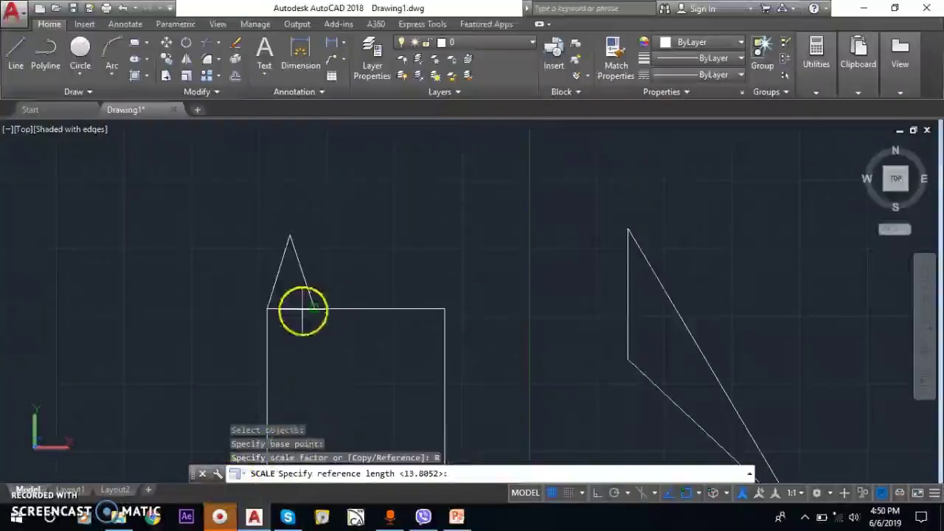
click(301, 420)
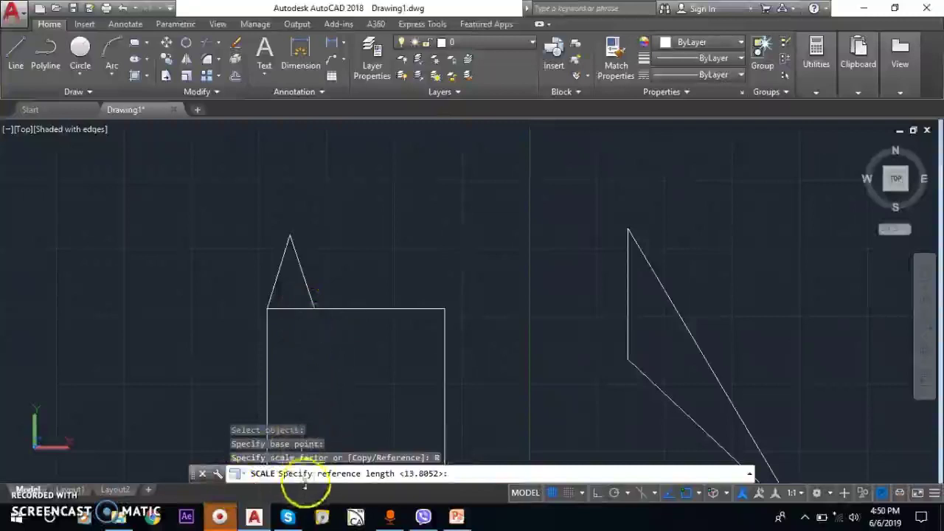
scroll(269, 287, up, 5)
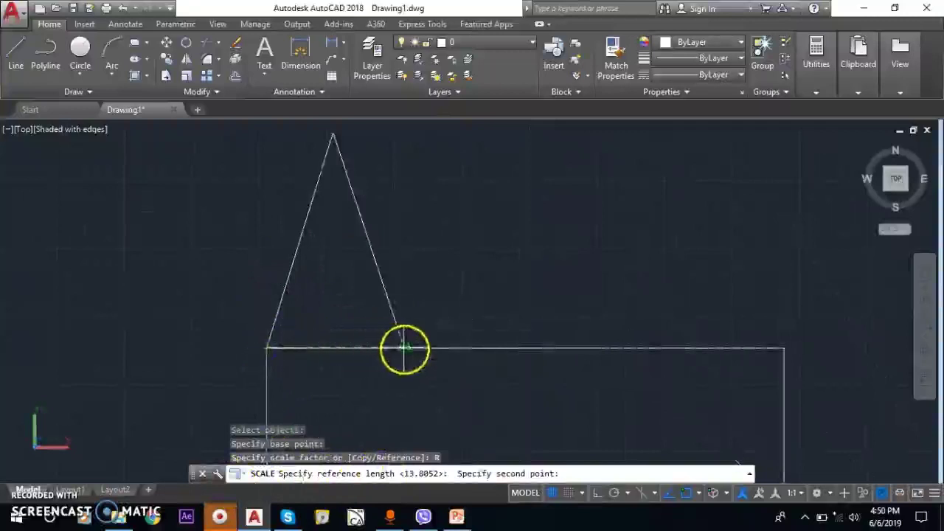
click(403, 347)
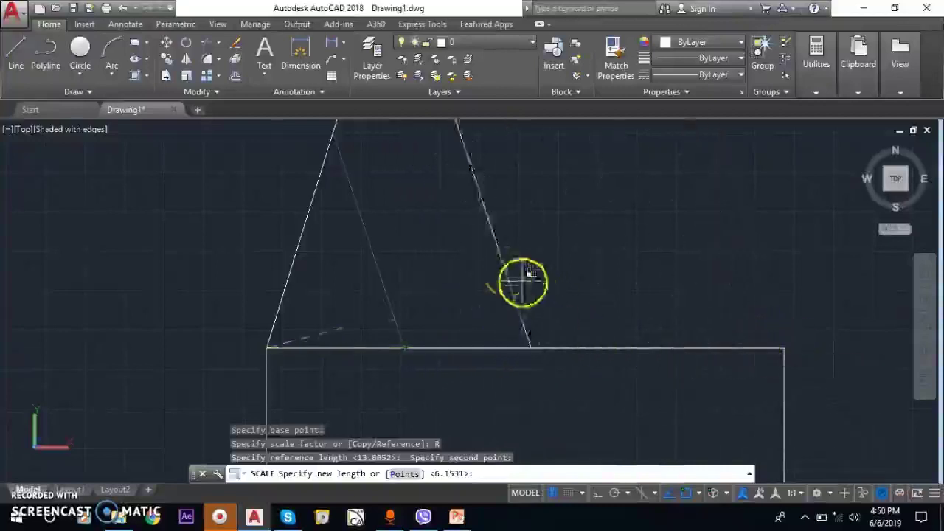
click(531, 273)
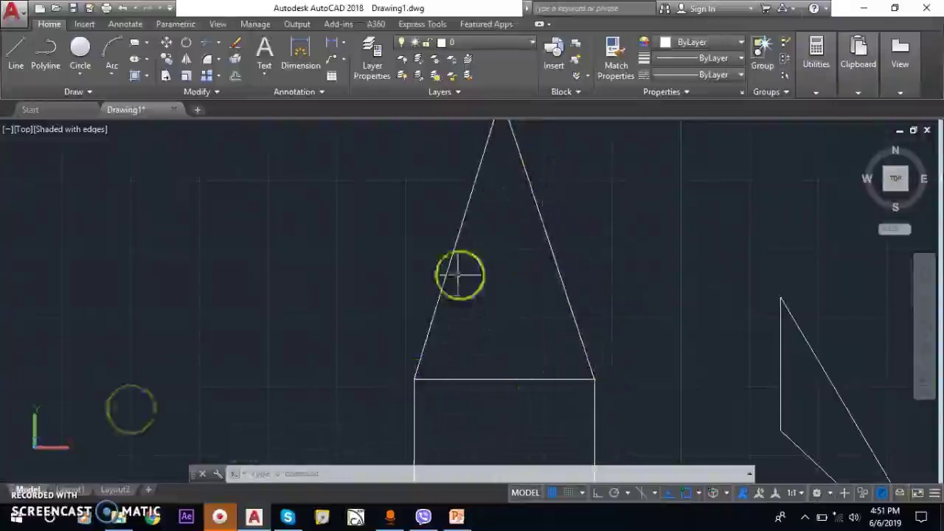
Draw a small circle centred on the rectangle's top-left corner, where the roof triangle begins
click(81, 46)
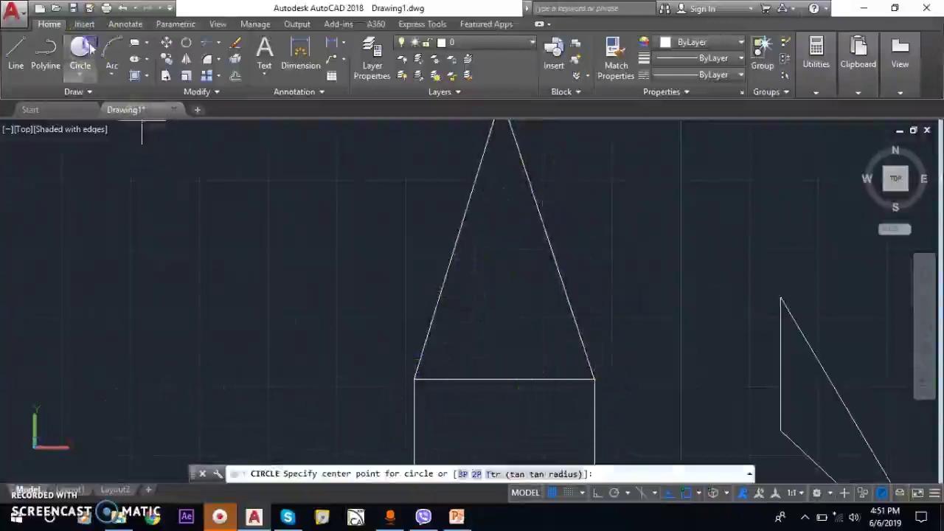
click(417, 379)
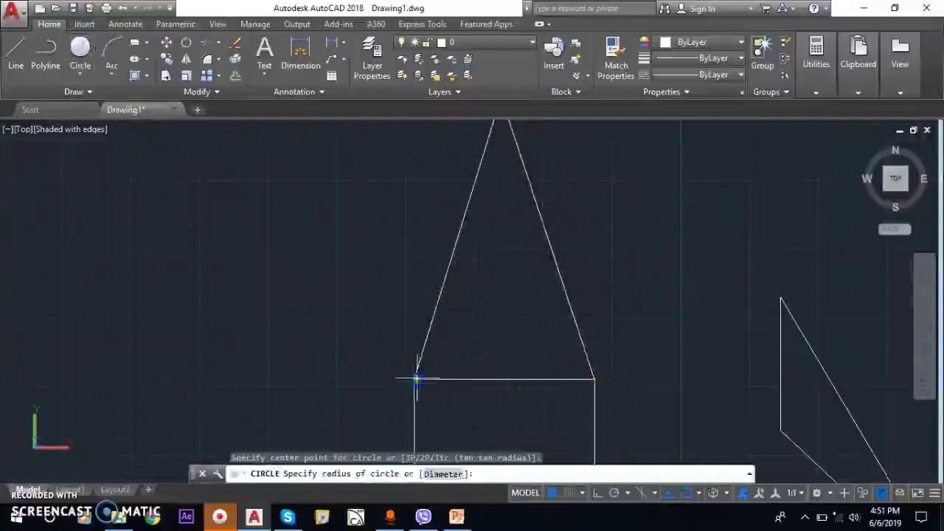
click(366, 351)
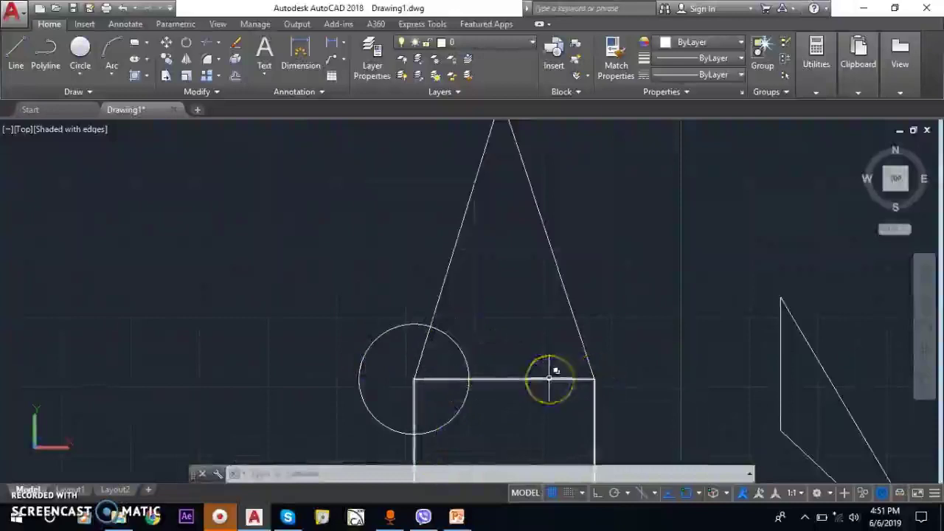
mouse_move(549, 379)
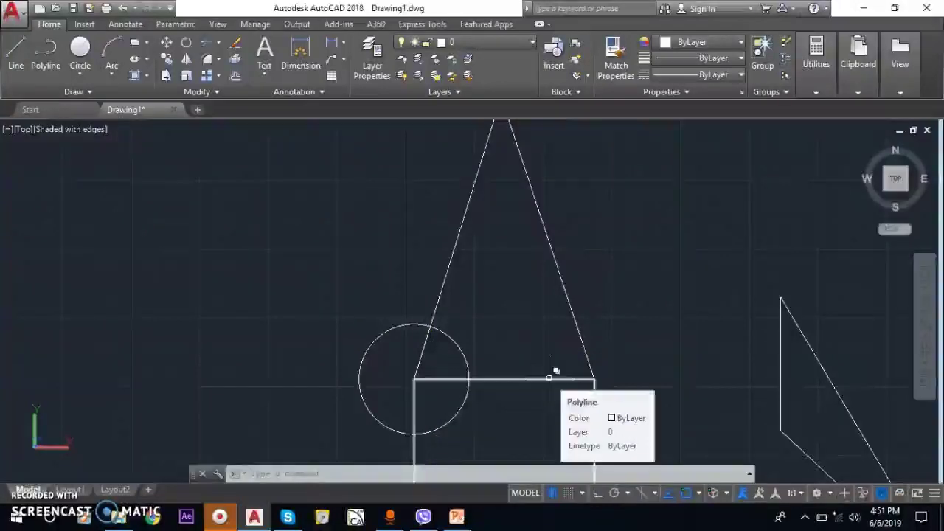
click(462, 377)
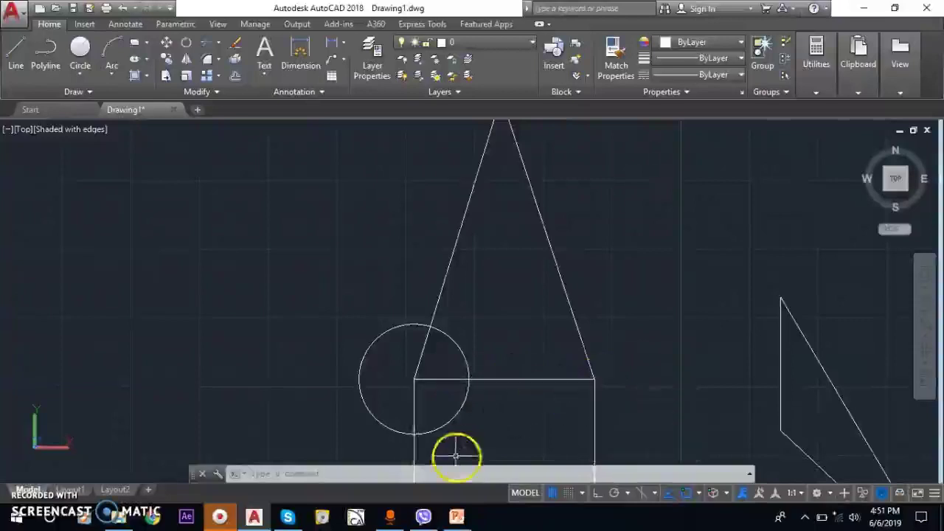
Scale the circle about its centre by reference, from its 43.5826 radius to the rectangle's top-right corner
click(186, 79)
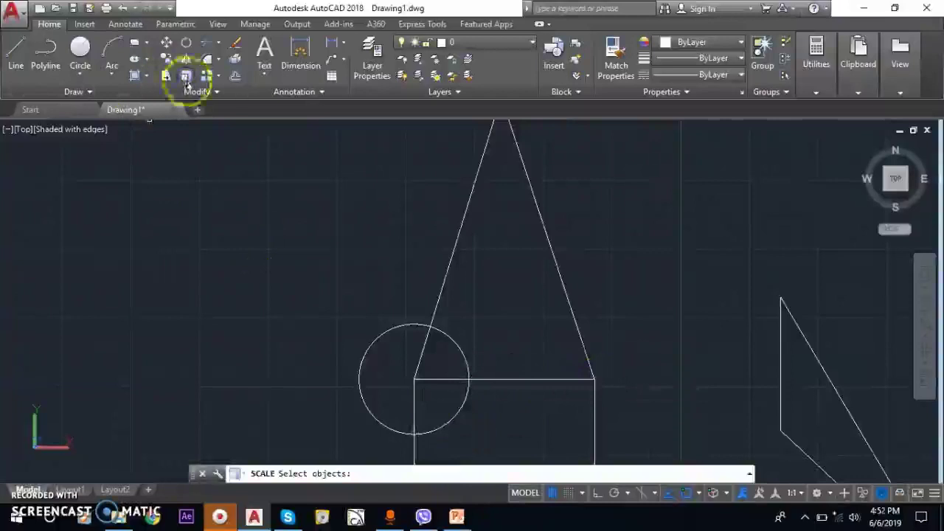
drag(388, 369, 299, 313)
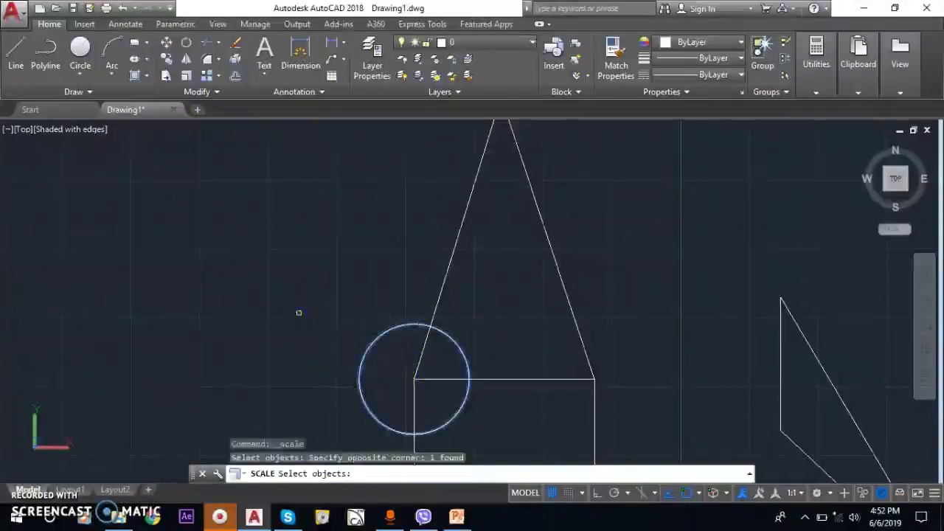
key(Return)
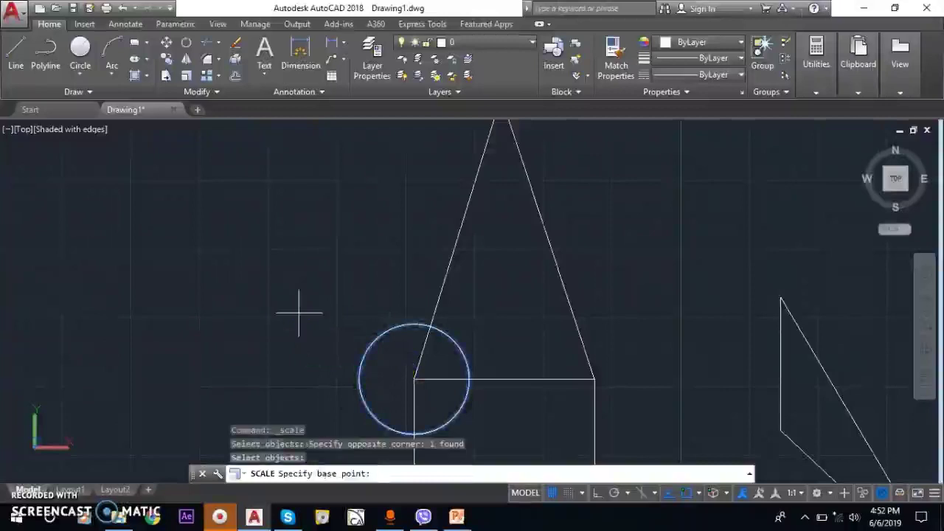
click(415, 381)
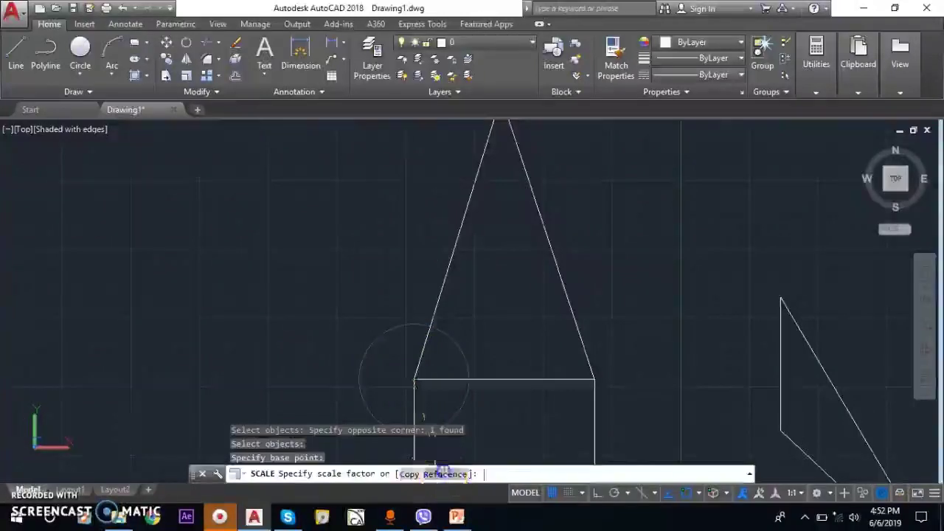
click(440, 473)
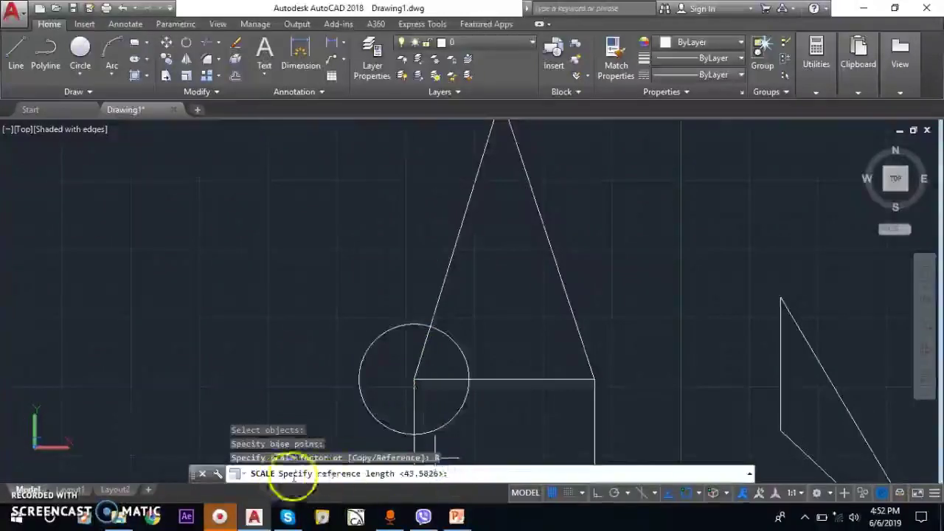
scroll(415, 381, up, 3)
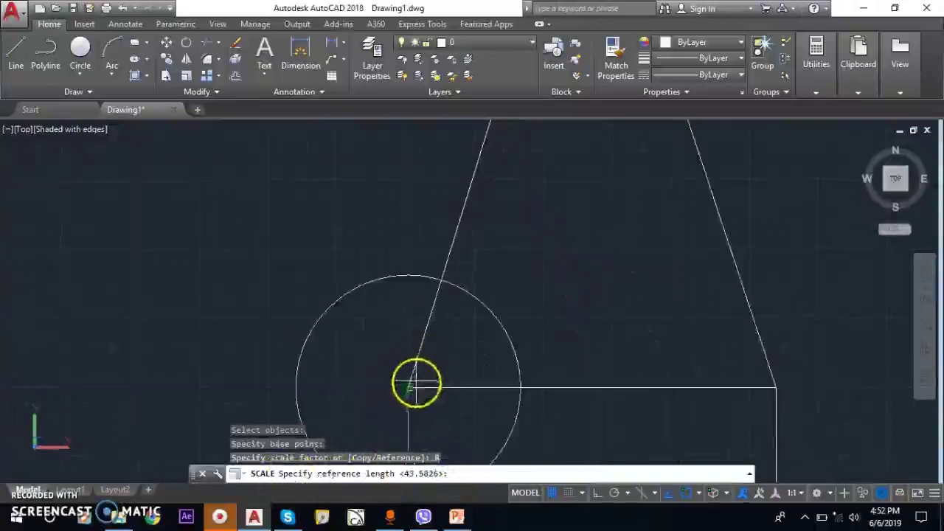
click(410, 387)
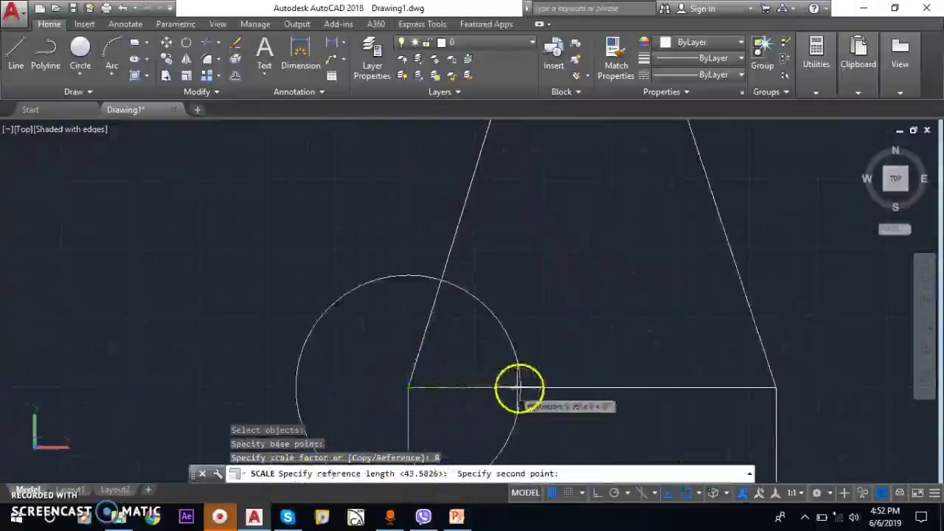
click(521, 386)
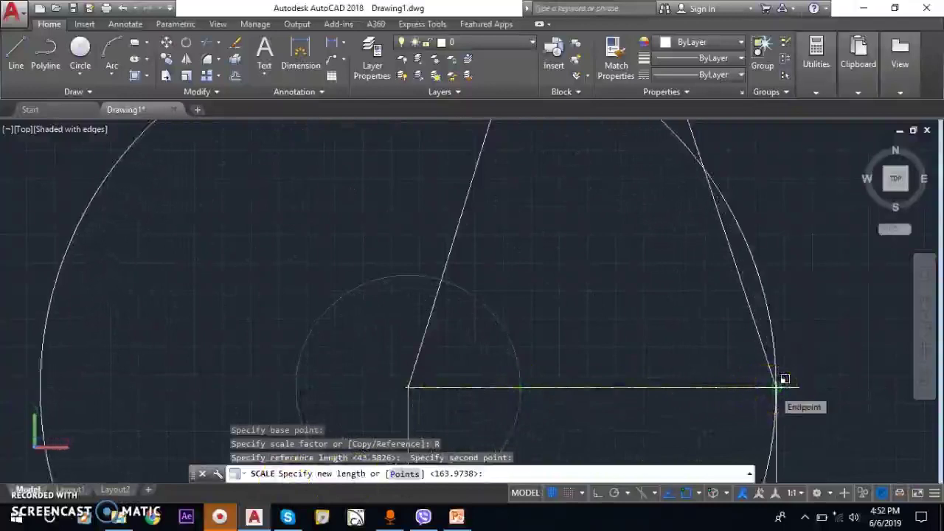
click(774, 387)
Zoom the floor plan view in and out to inspect door D2 beside the bed room
scroll(484, 390, down, 3)
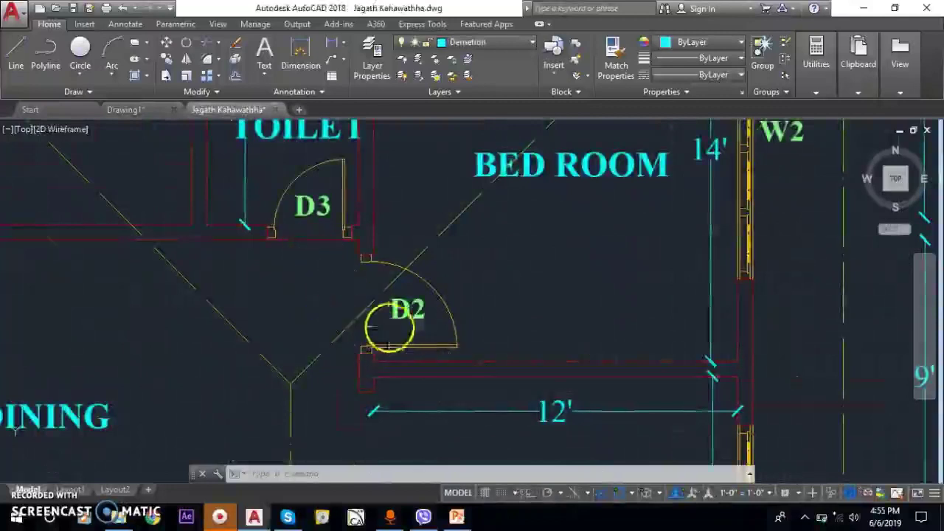
scroll(389, 328, up, 5)
scroll(379, 358, down, 4)
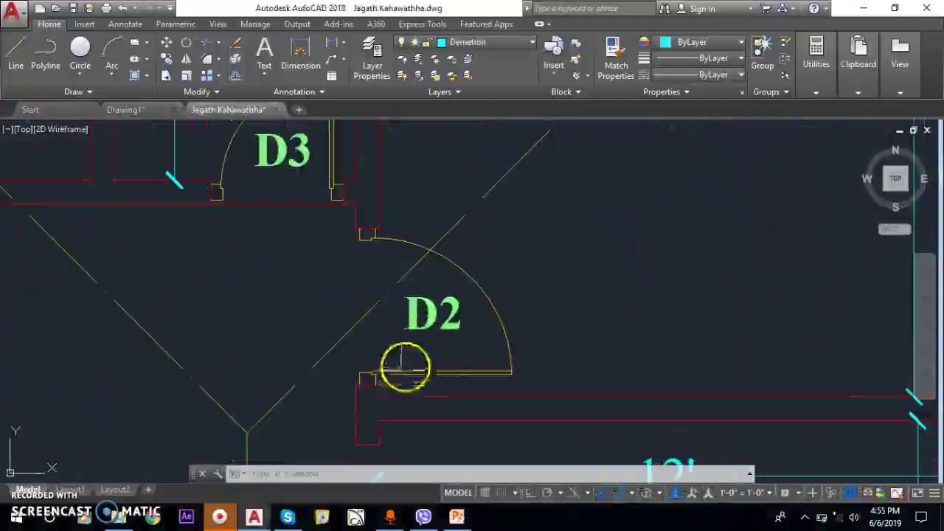